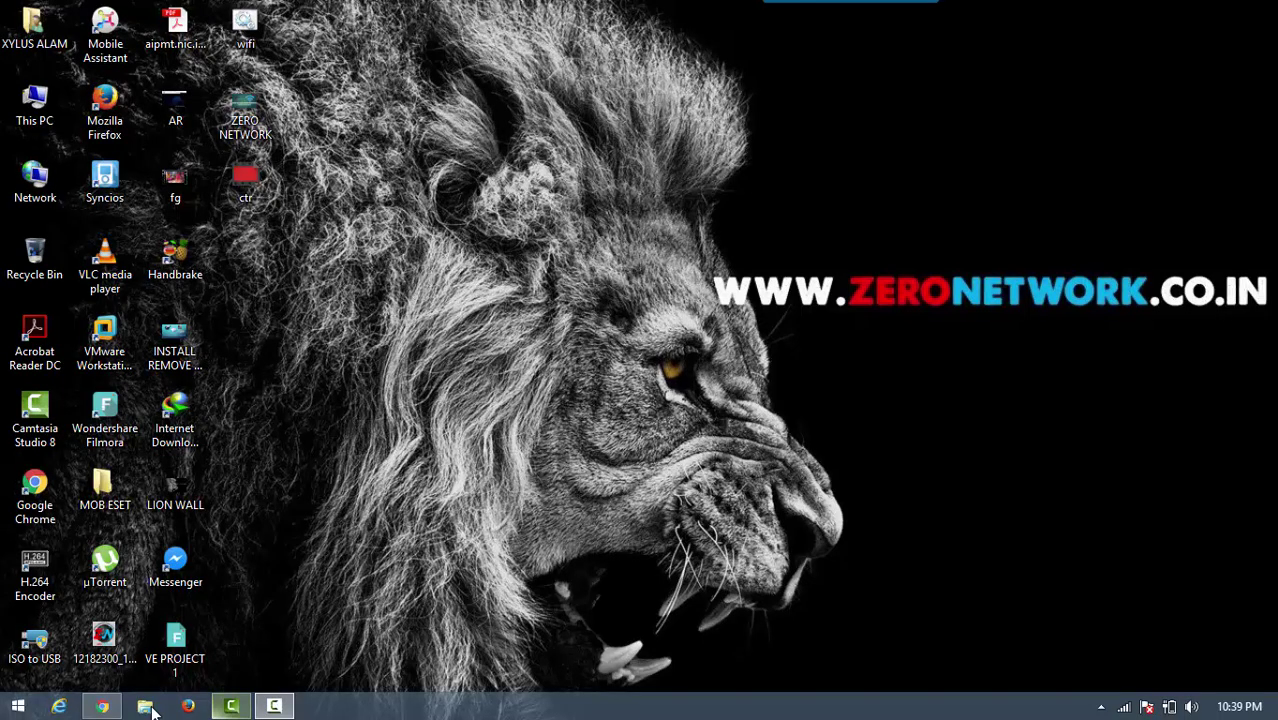
Bring Chrome back and load youtube.com in a new tab
left_click(103, 706)
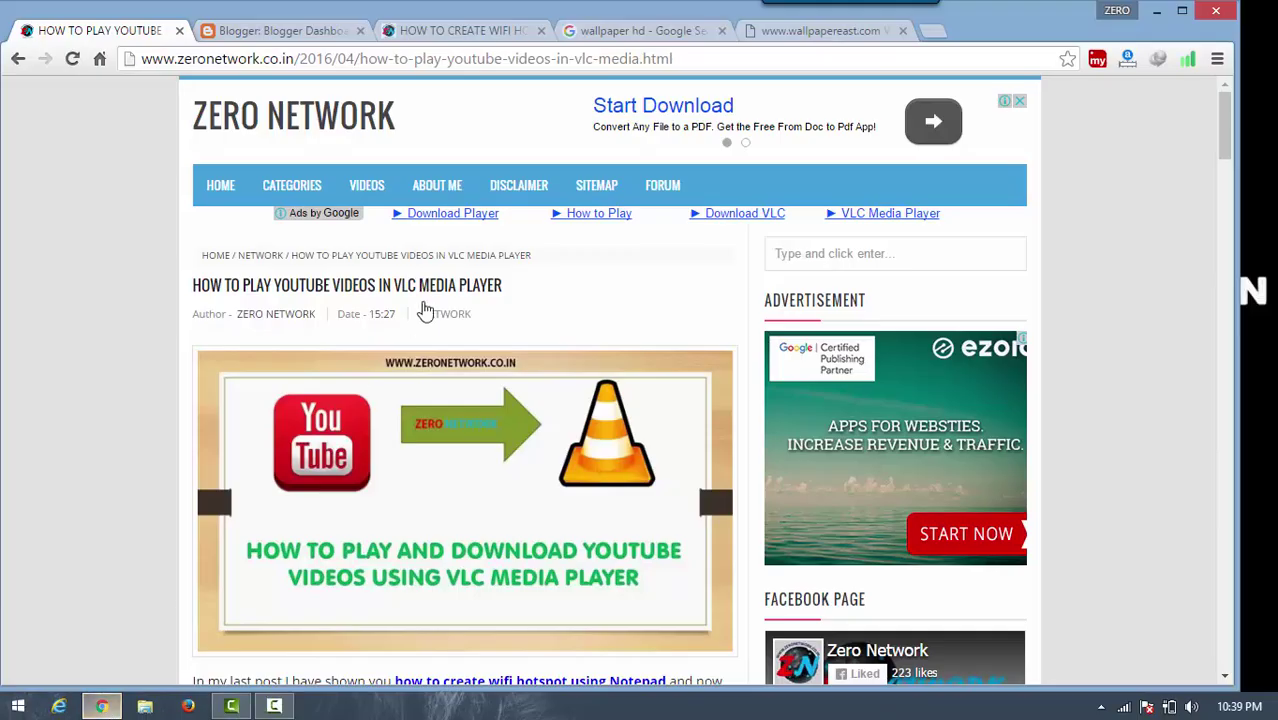
left_click(932, 32)
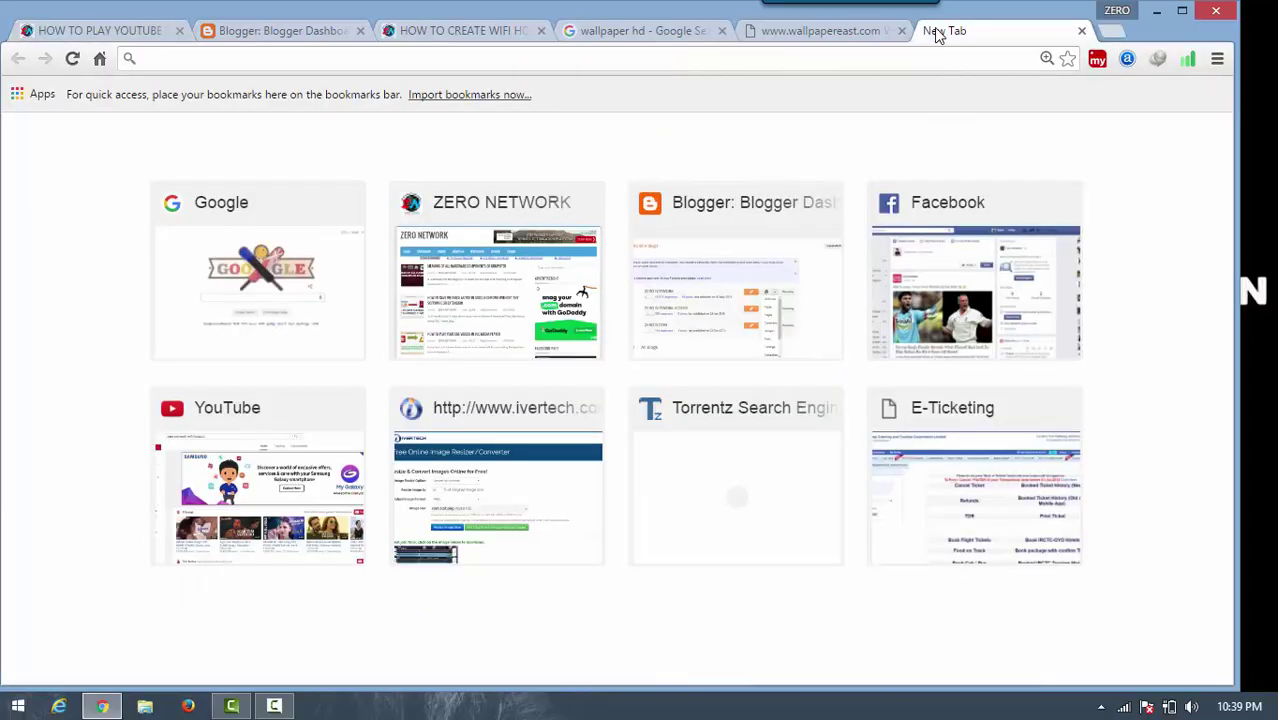
type("youtube.com")
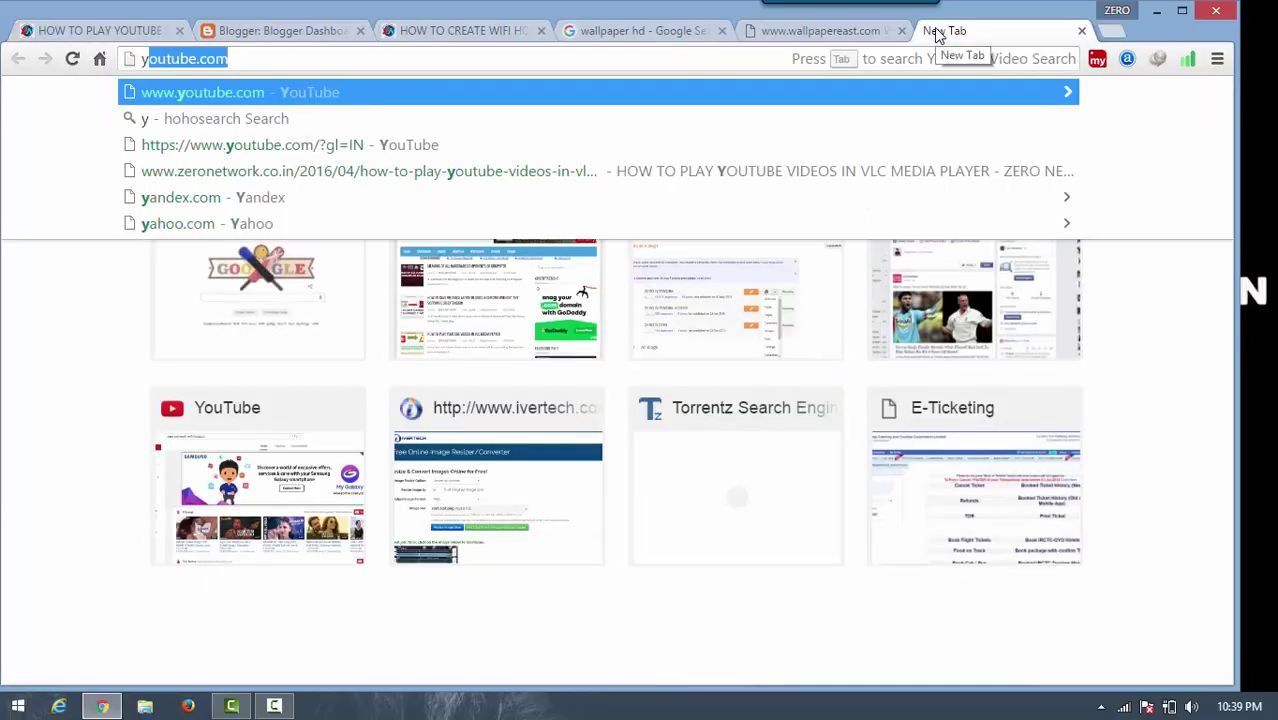
key("Return")
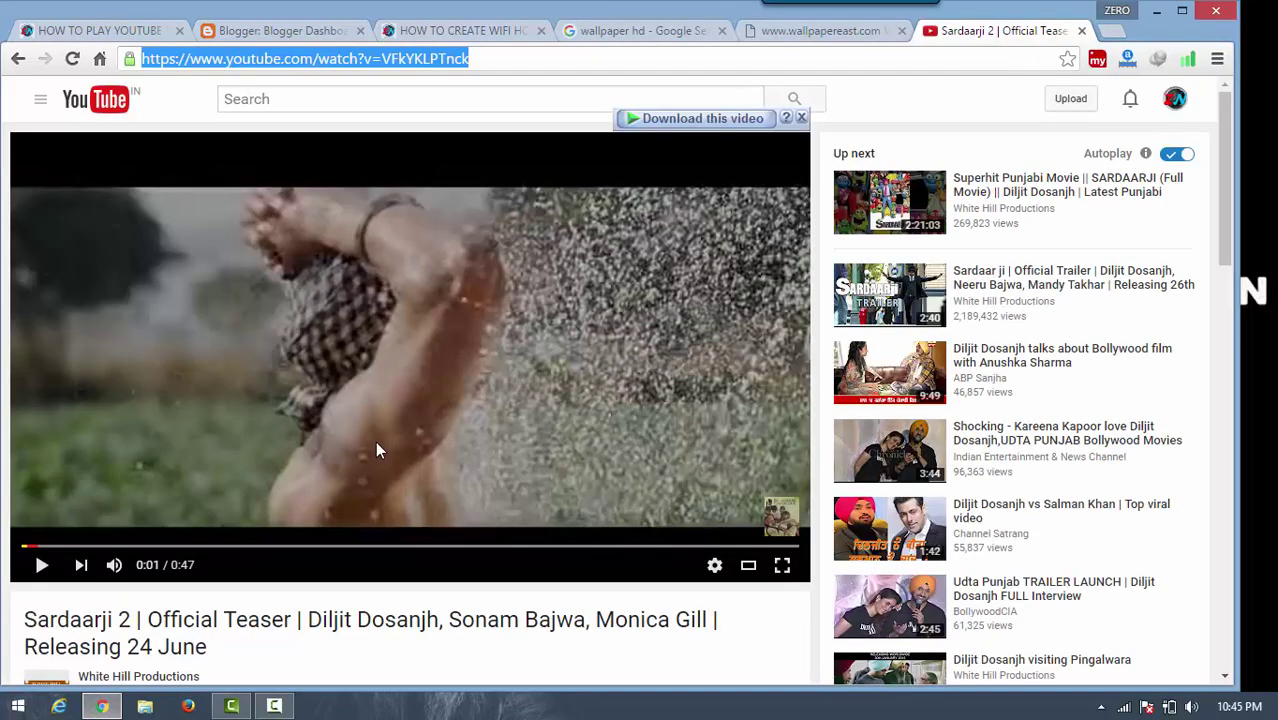
Copy the Sardaarji 2 Official Teaser page's full web address from the address bar
left_click(497, 61)
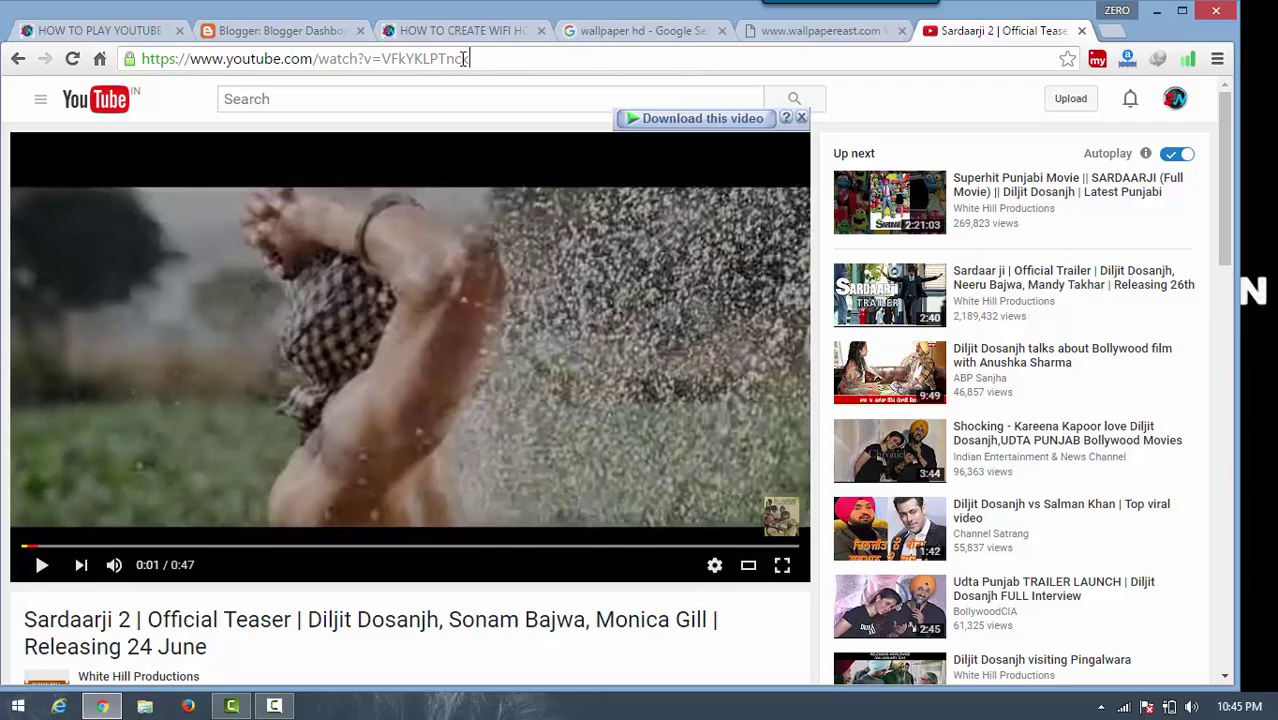
left_click_drag(469, 58, 133, 64)
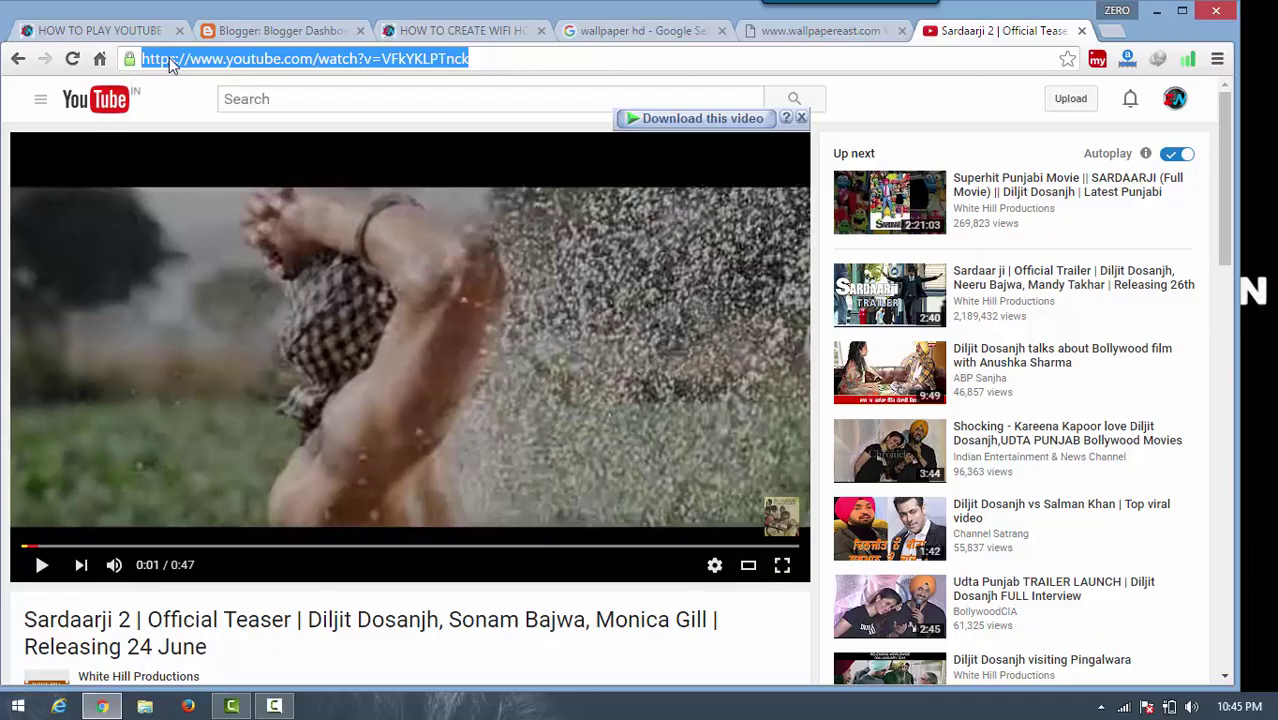
right_click(170, 62)
left_click(224, 128)
Launch VLC from the desktop and paste the copied teaser URL into Media > Open Network Stream
left_click(1156, 12)
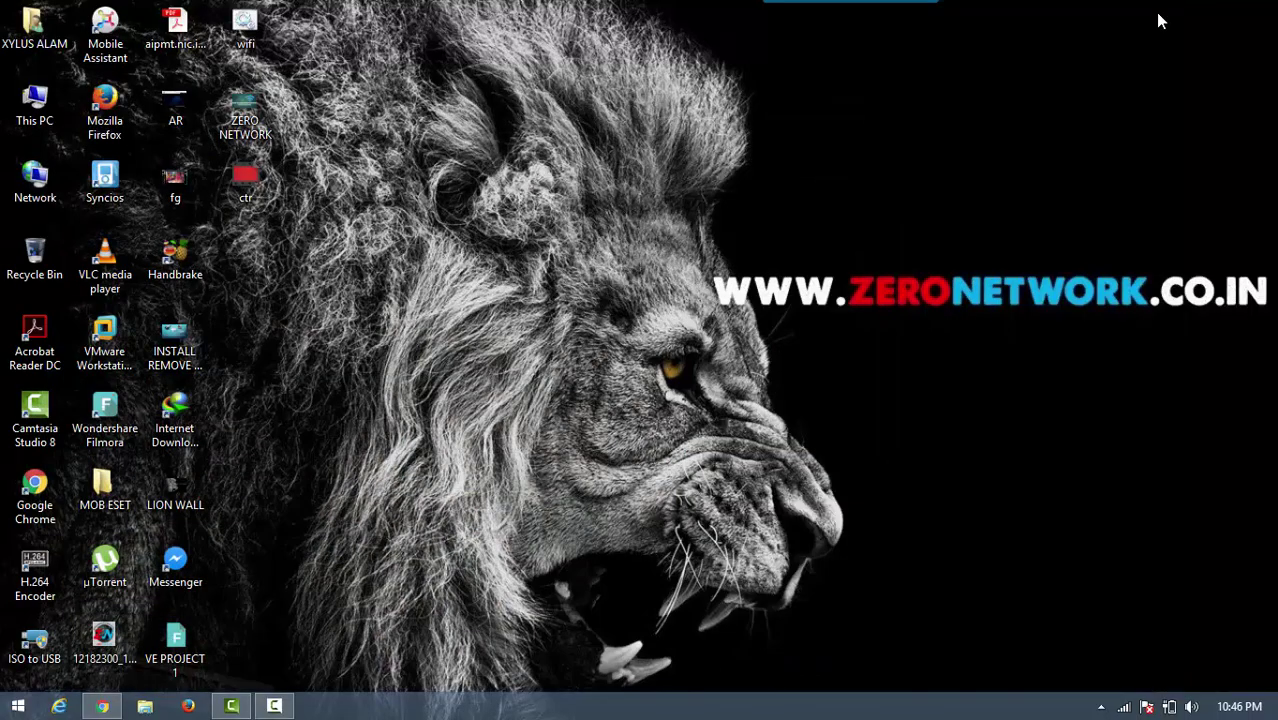
double_click(119, 272)
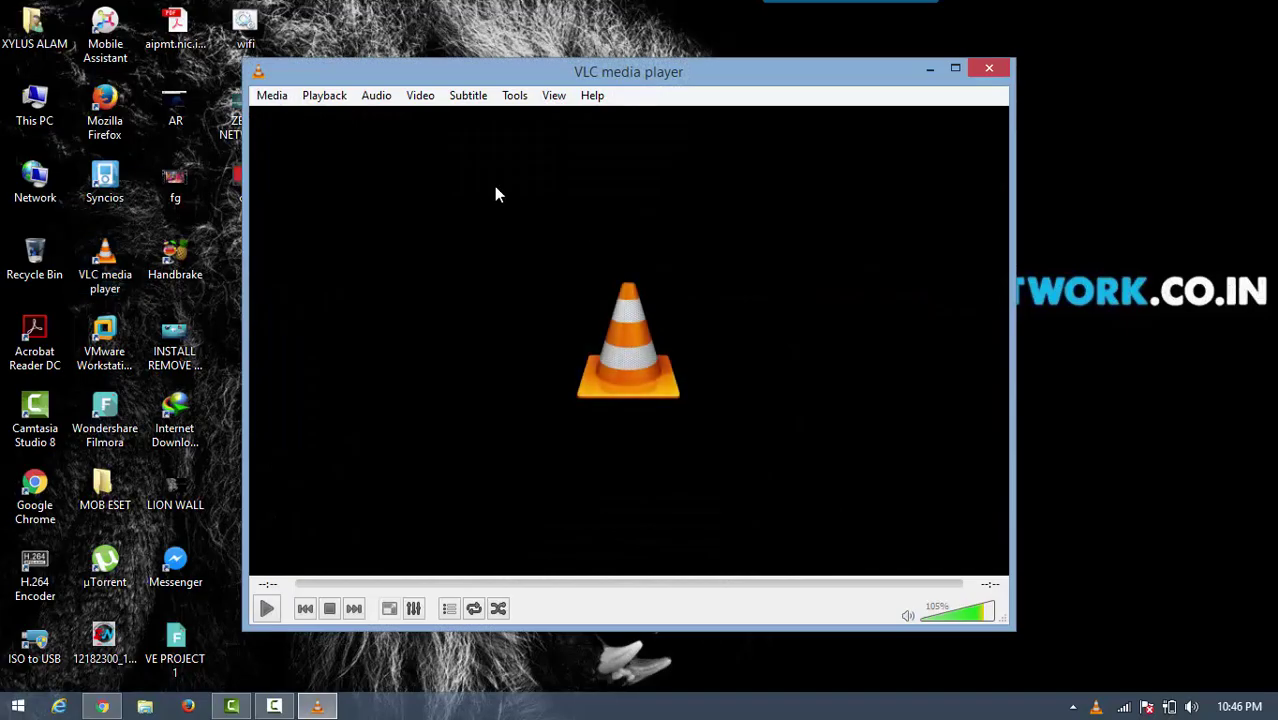
left_click(268, 97)
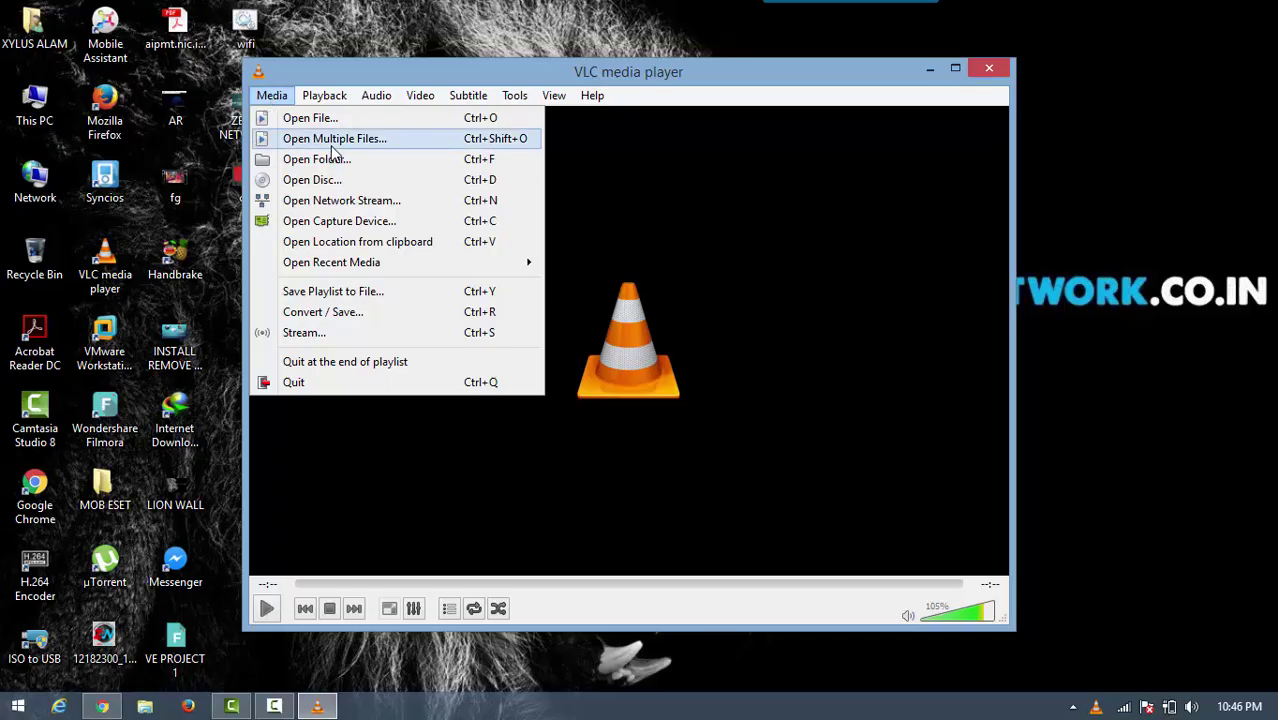
left_click(340, 203)
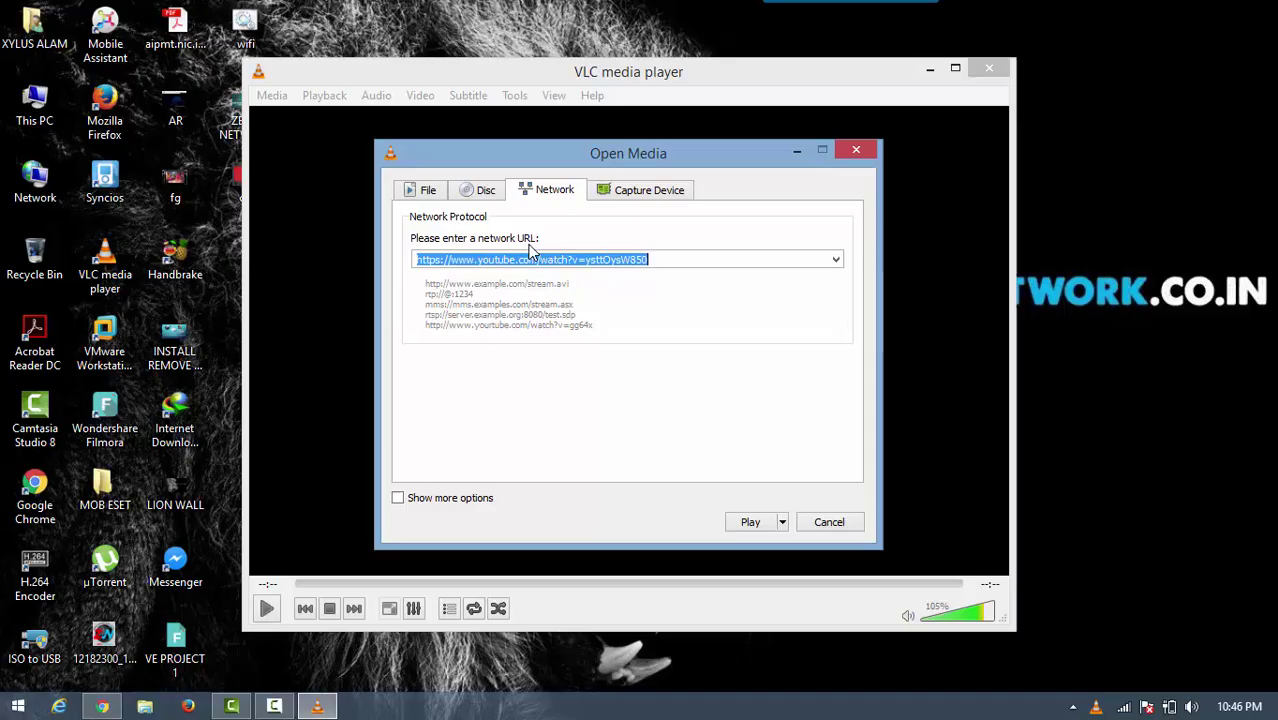
key("ctrl+v")
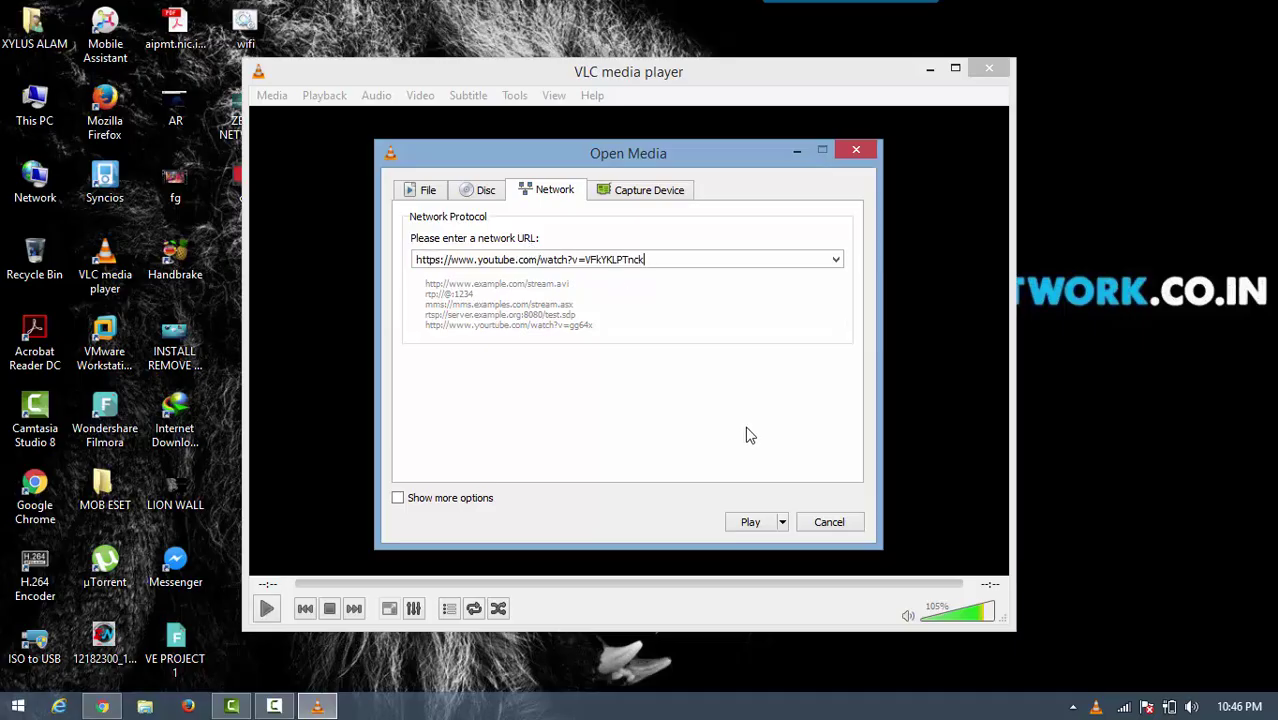
Play the Sardaarji 2 teaser network stream and maximize the VLC window
left_click(752, 524)
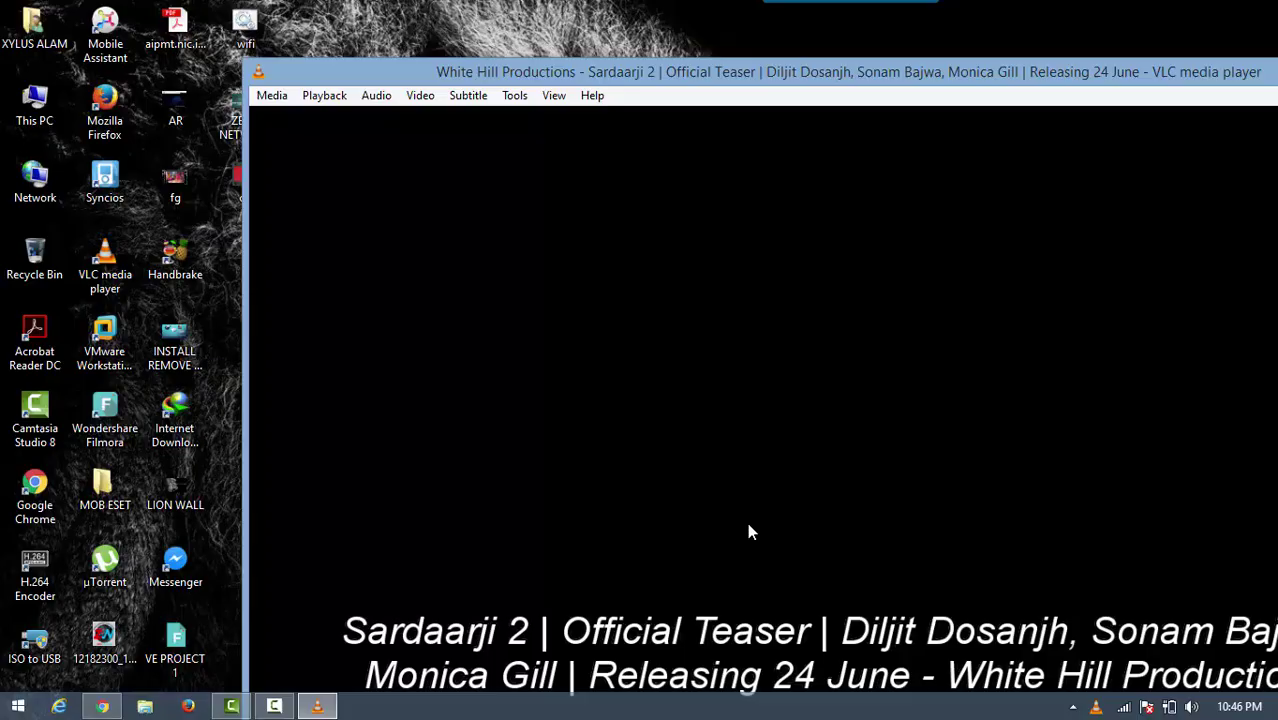
mouse_move(846, 84)
left_mouse_down()
mouse_move(770, 51)
mouse_move(660, 44)
left_mouse_up()
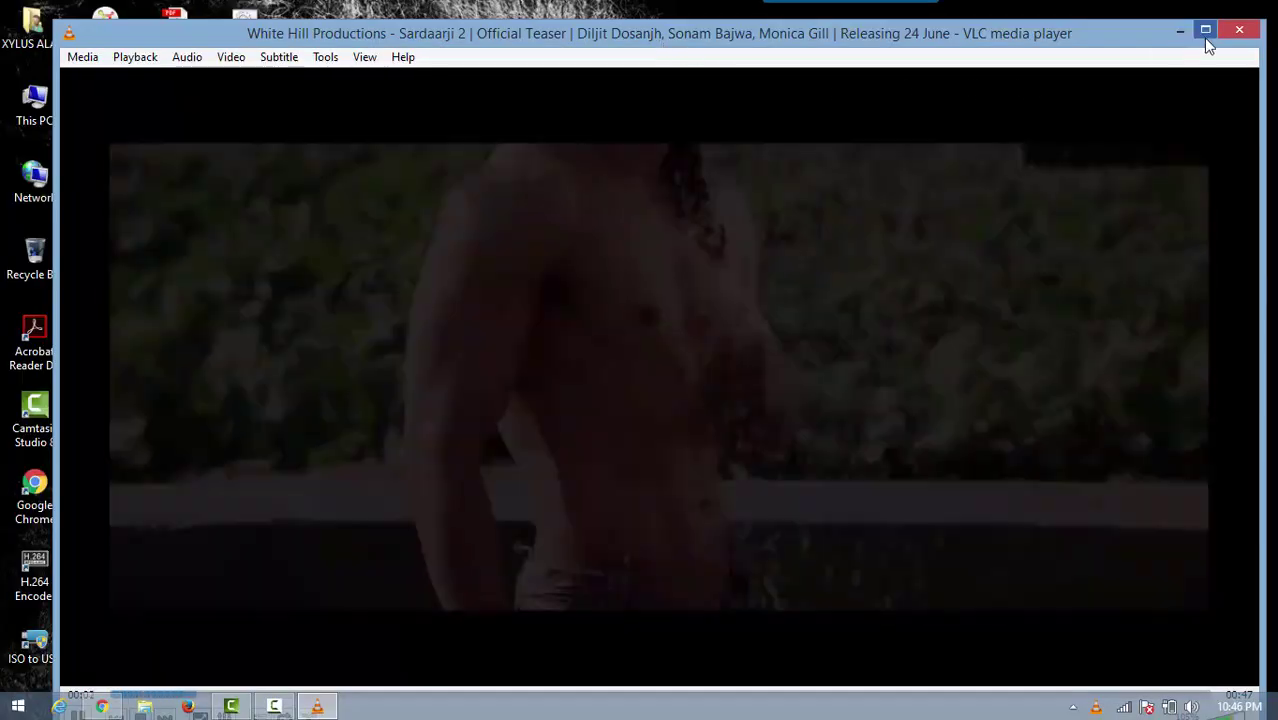
left_click(1206, 38)
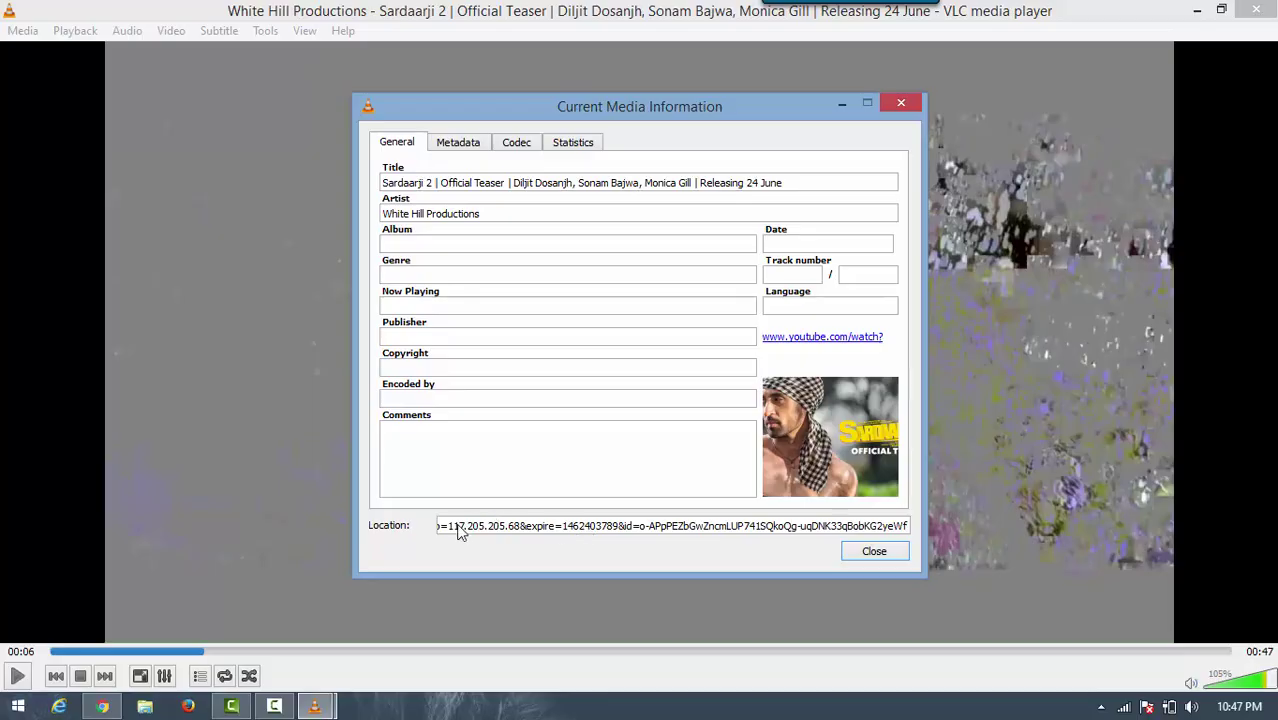
Select the entire Location address in Media Information and copy it
mouse_move(459, 526)
left_mouse_down()
mouse_move(505, 526)
mouse_move(546, 551)
mouse_move(791, 566)
mouse_move(955, 597)
left_mouse_up()
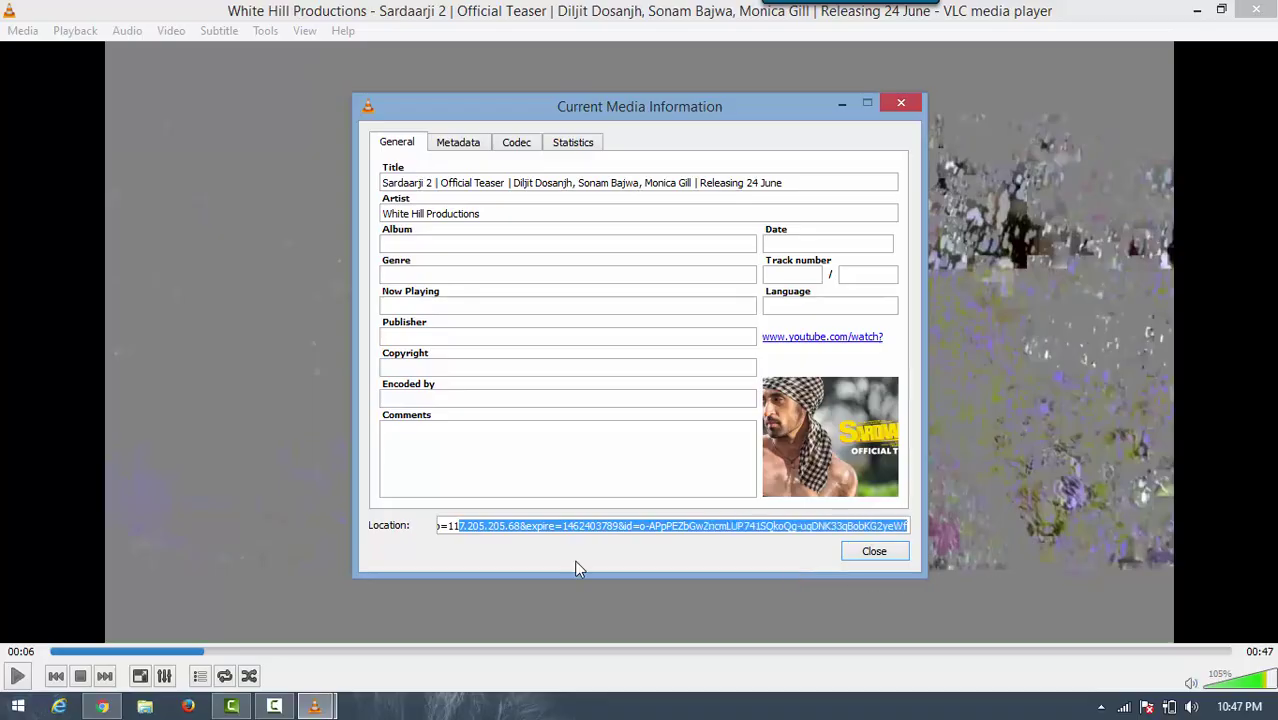
key("ctrl+a")
right_click(576, 535)
left_click(604, 545)
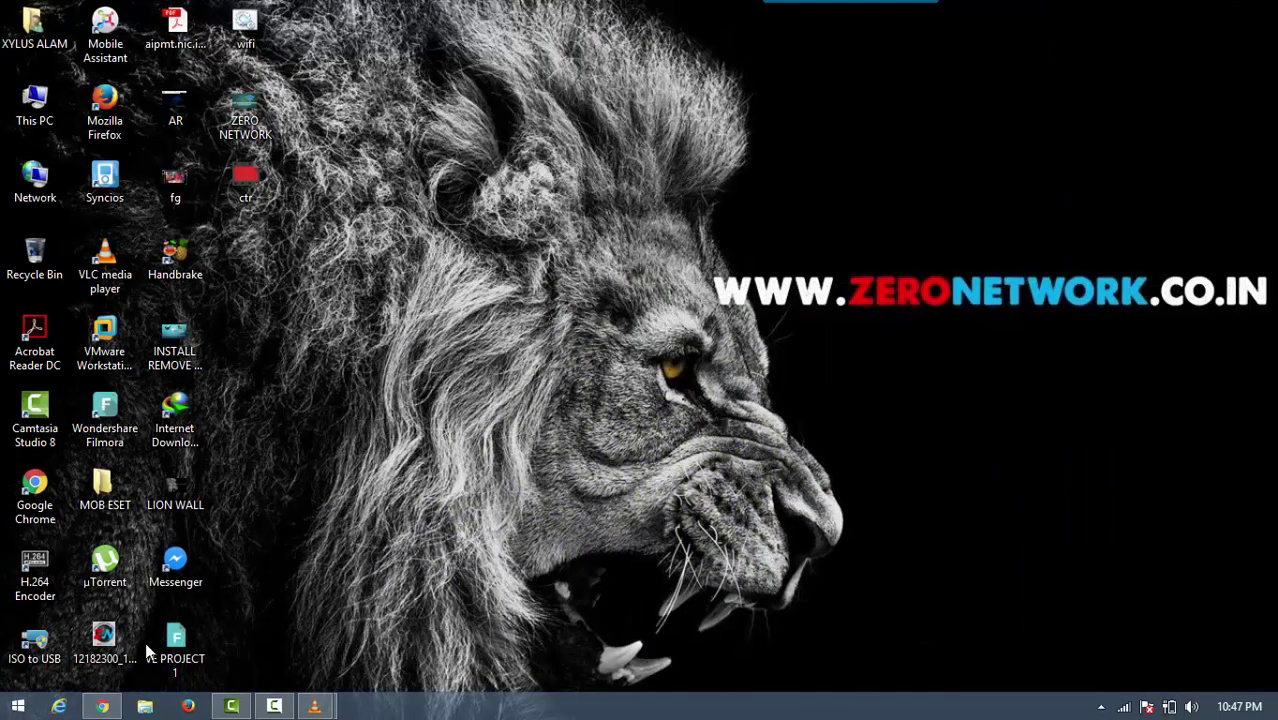
Load the copied googlevideo stream address in a new Chrome tab
left_click(112, 707)
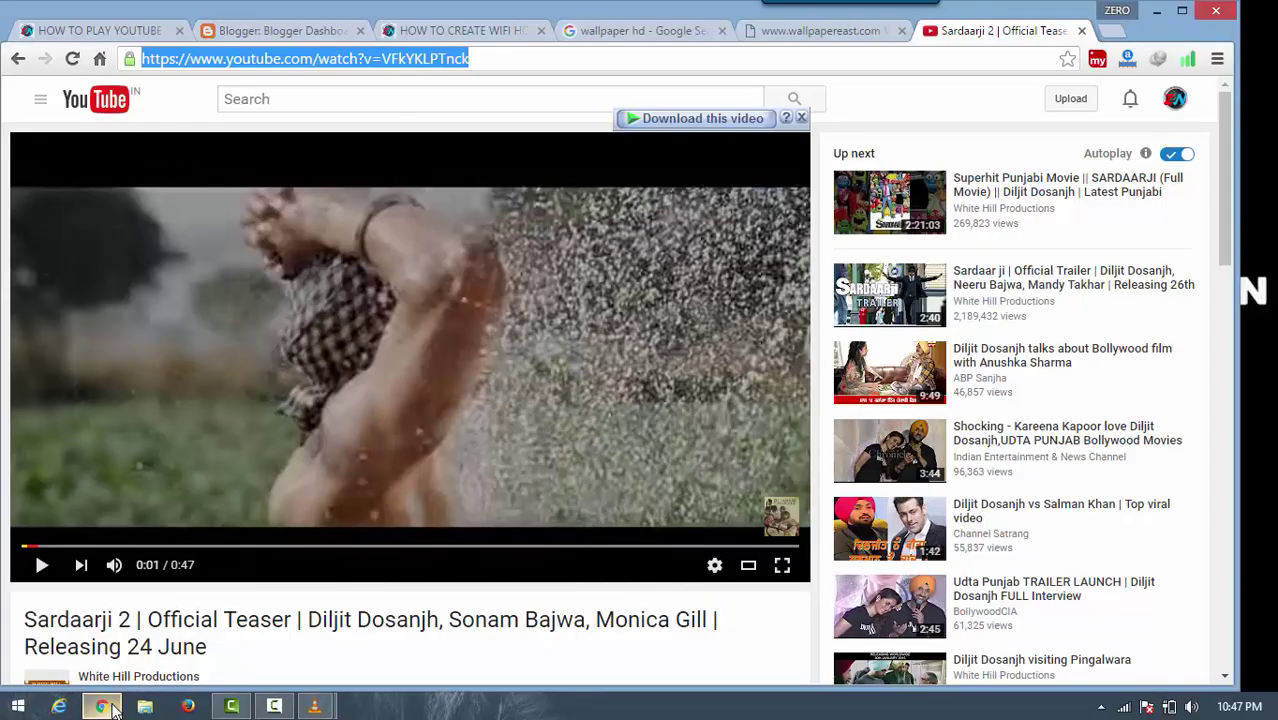
left_click(1111, 31)
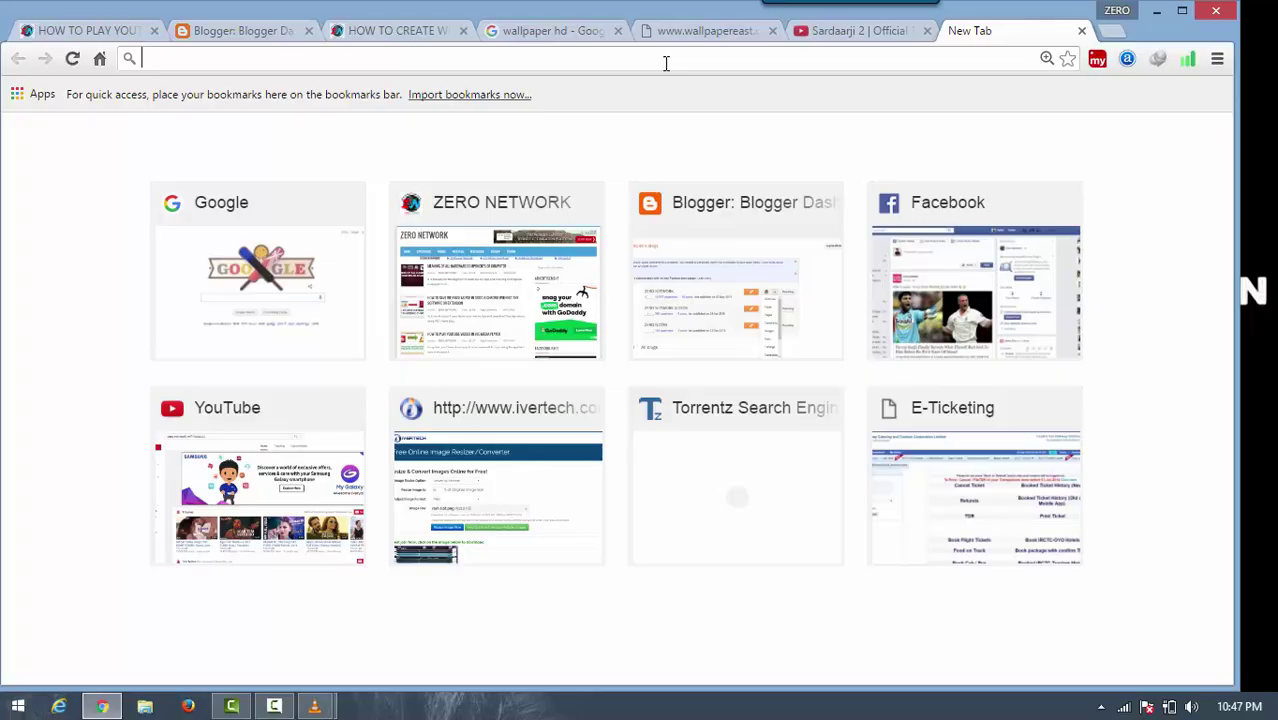
key("ctrl+v")
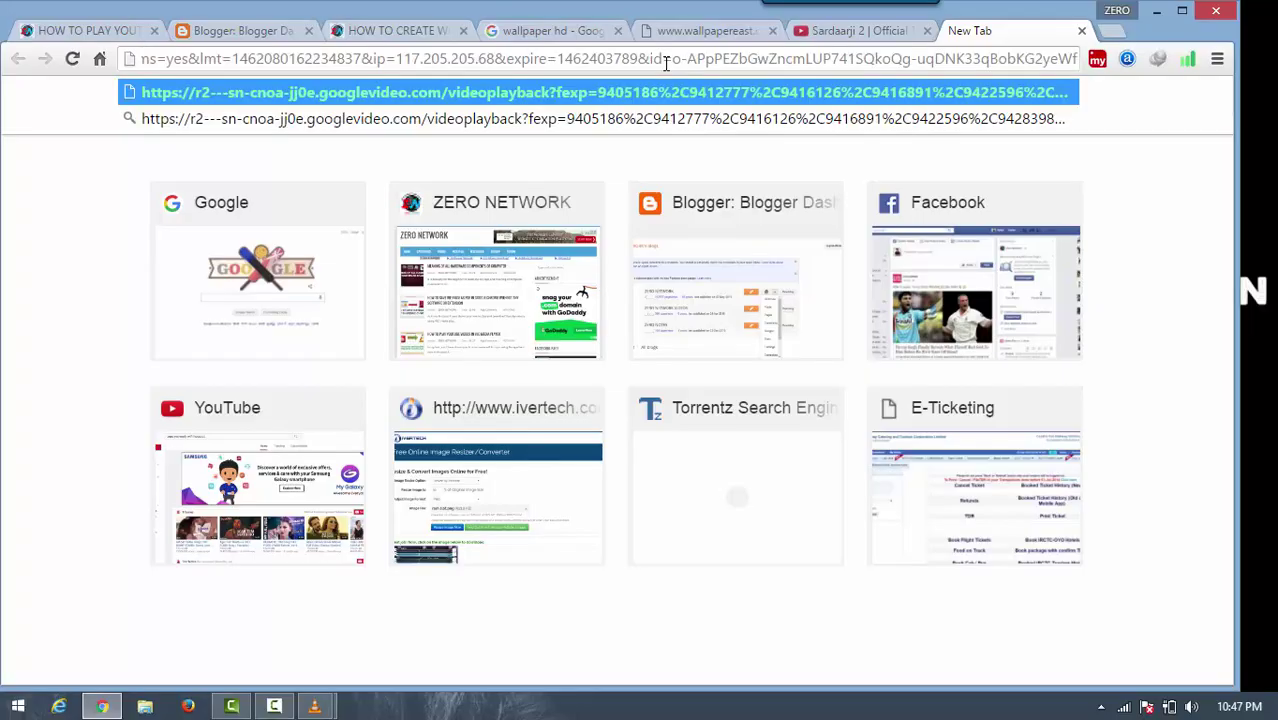
key("Return")
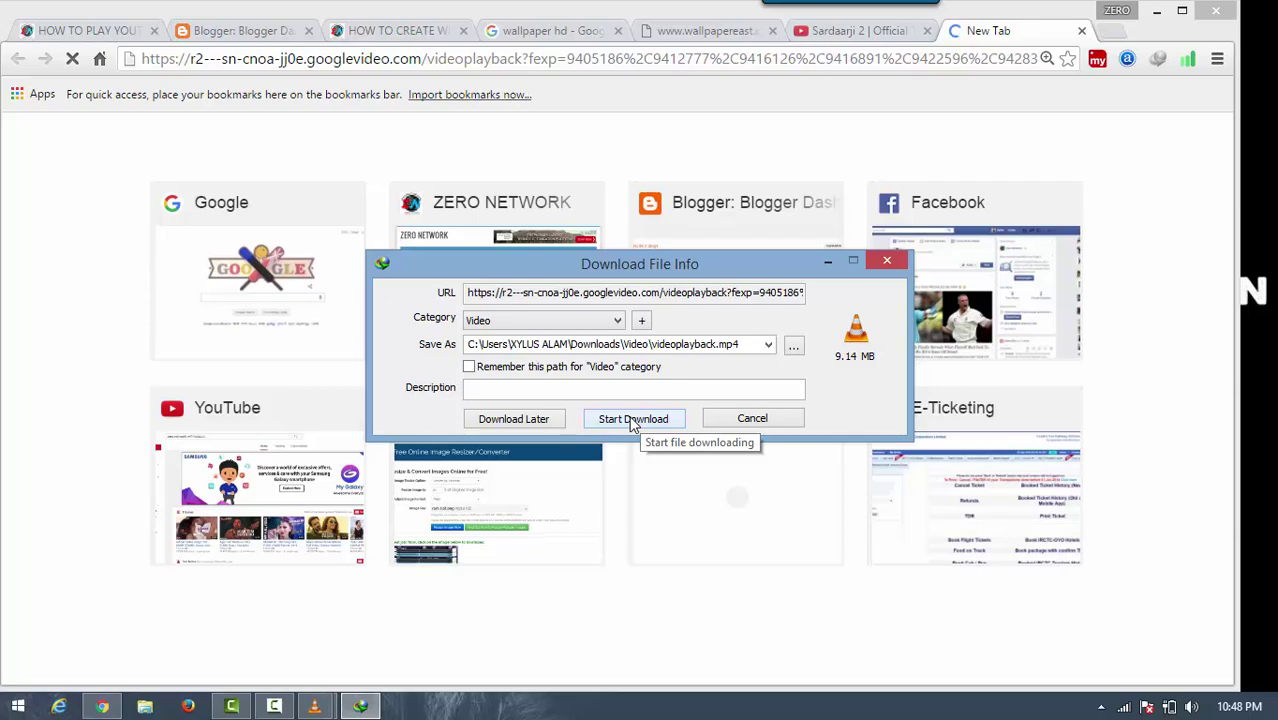
Start the videoplayback.mp4 download in IDM, pause it near 15%, and close the progress window
left_click(631, 422)
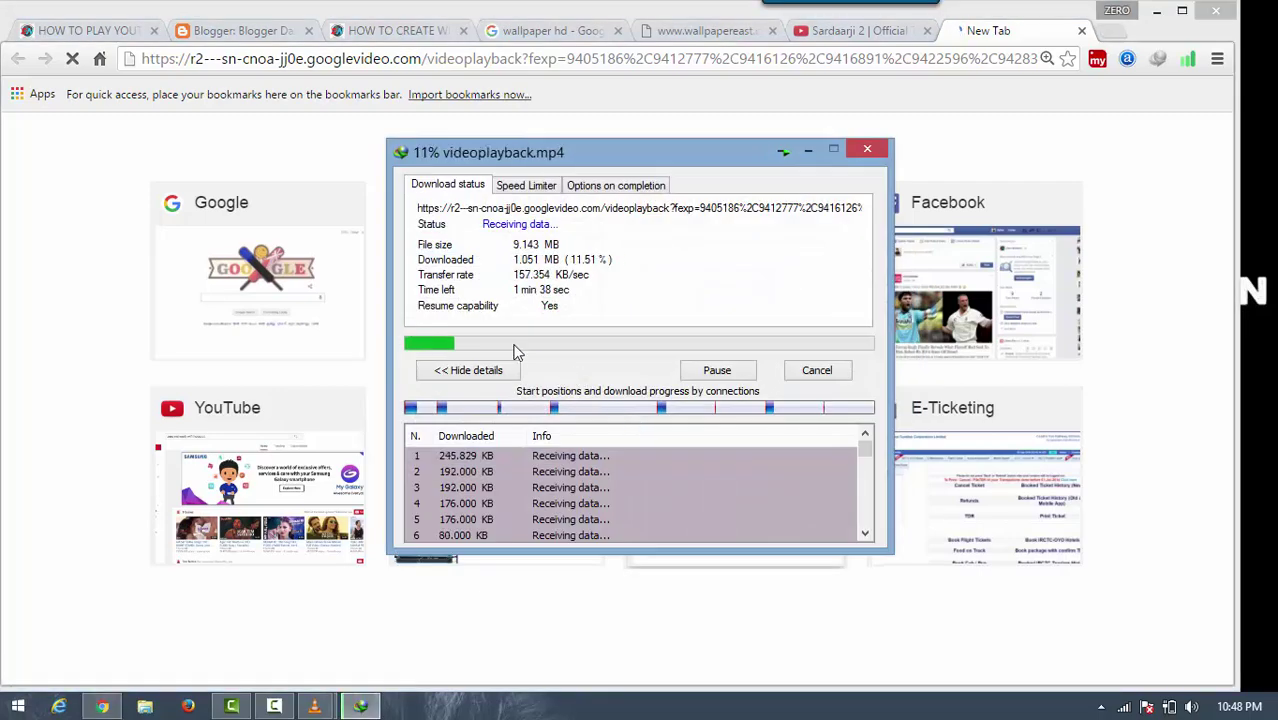
left_click(694, 374)
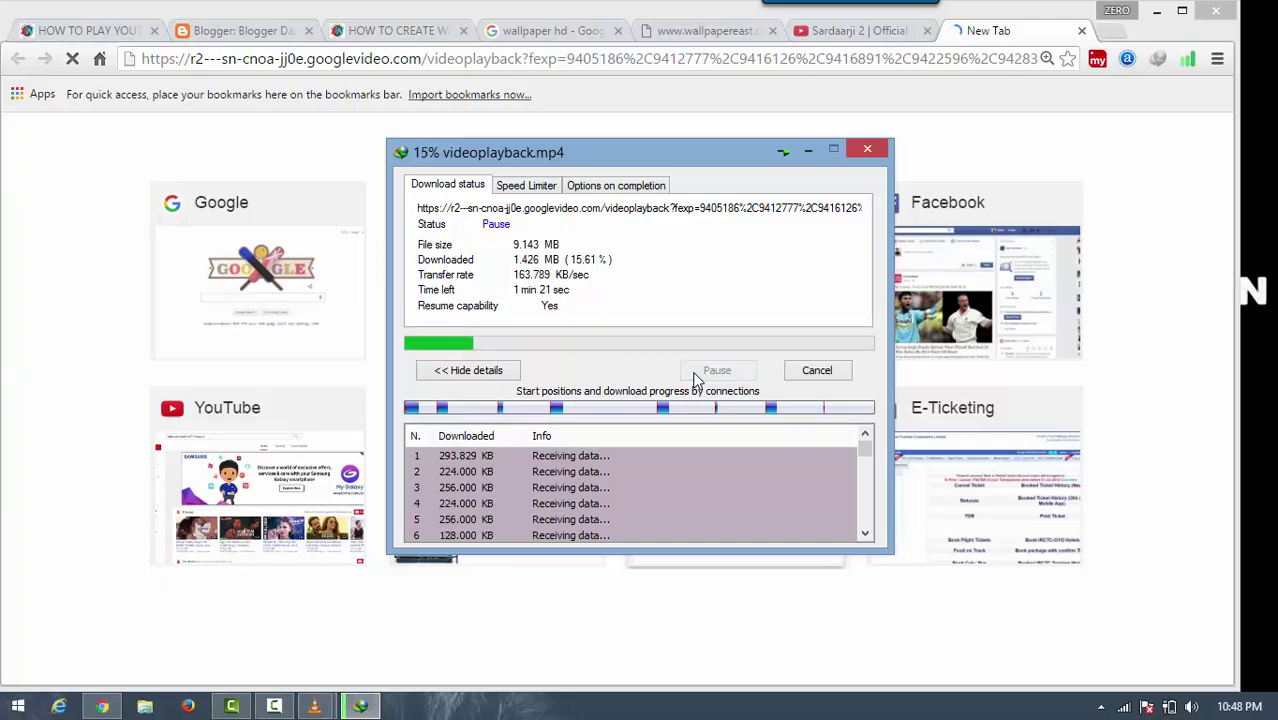
left_click(868, 152)
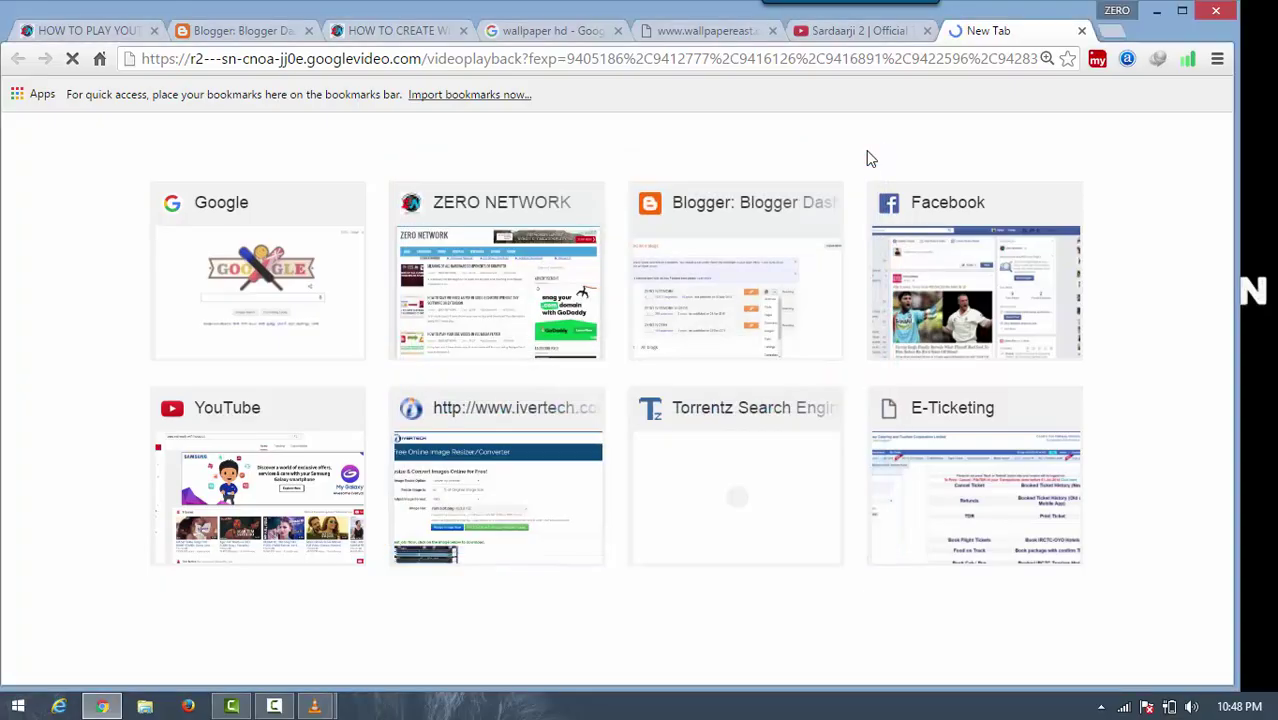